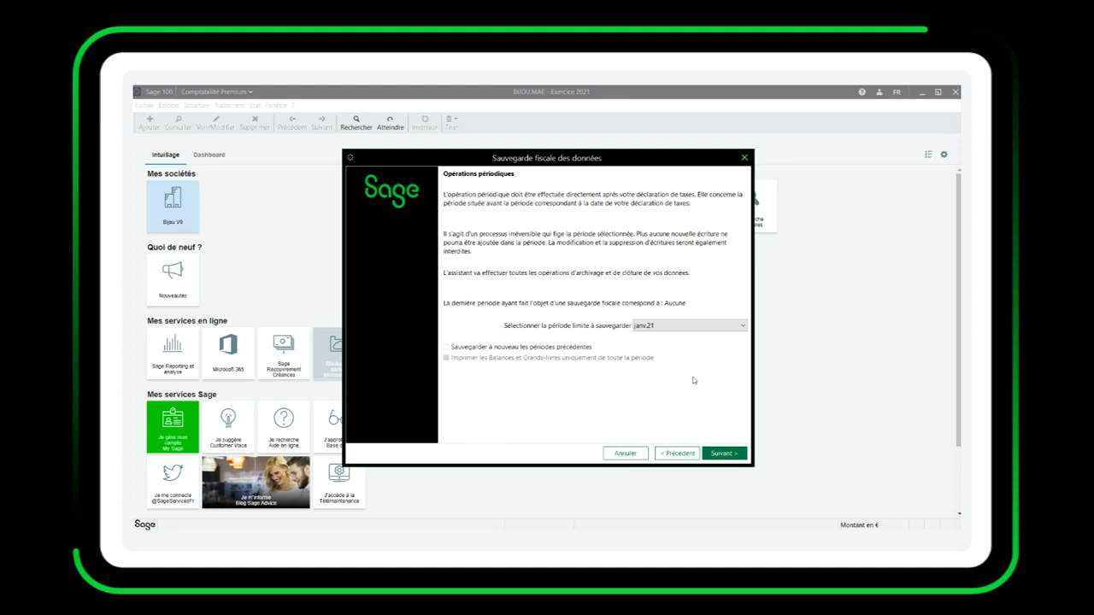
# Set the periodic backup limit to déc.21, with balances and general ledgers printed only for the whole period.
pyautogui.click(684, 326)
pyautogui.scroll(-1, 668, 401)
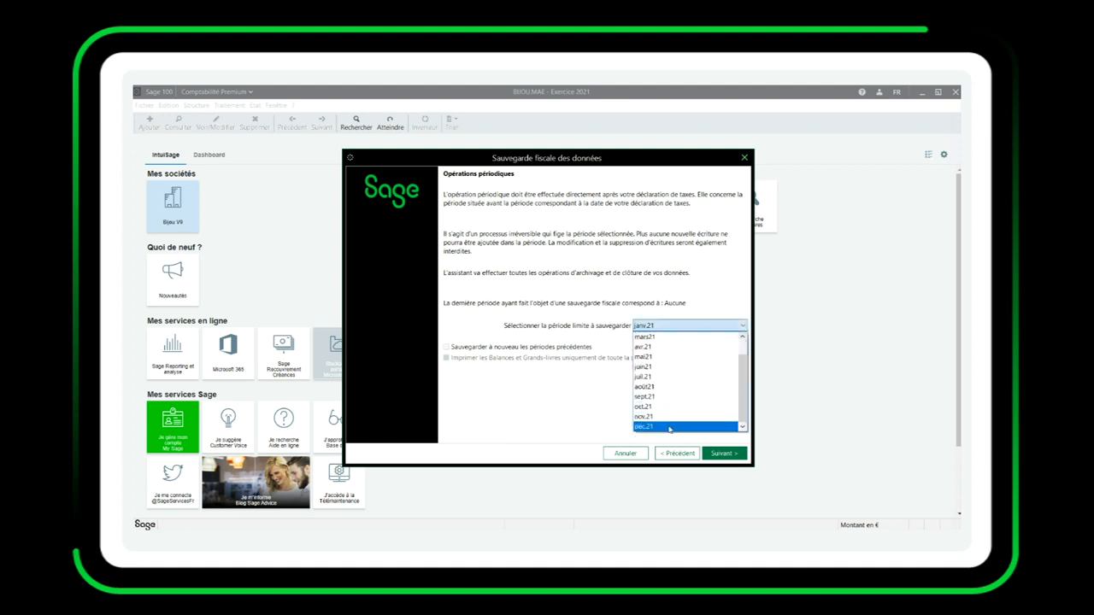
pyautogui.click(666, 426)
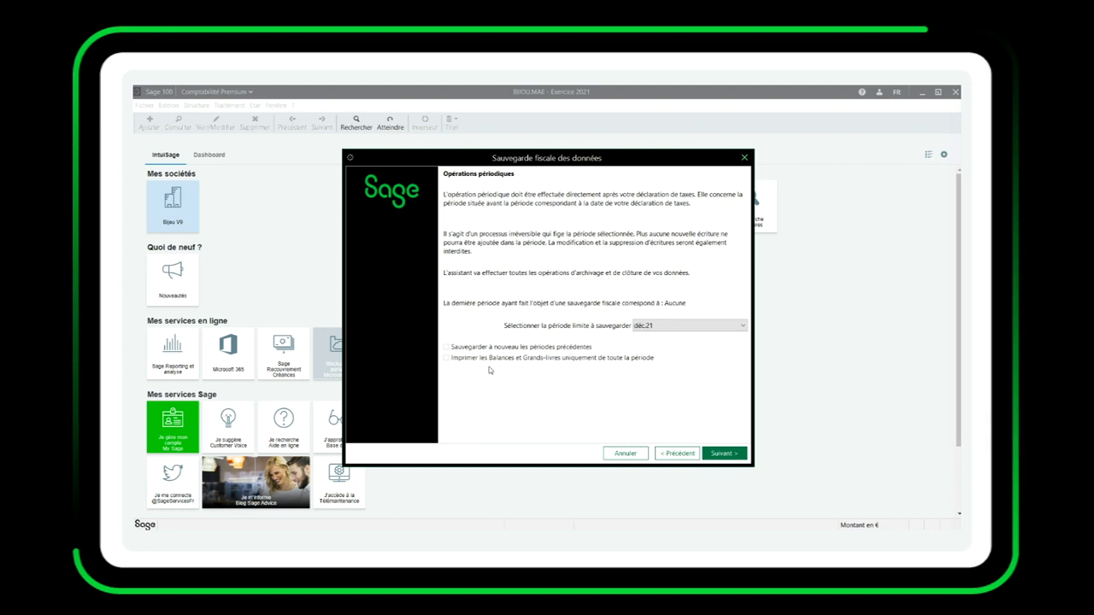
pyautogui.click(497, 360)
pyautogui.click(723, 453)
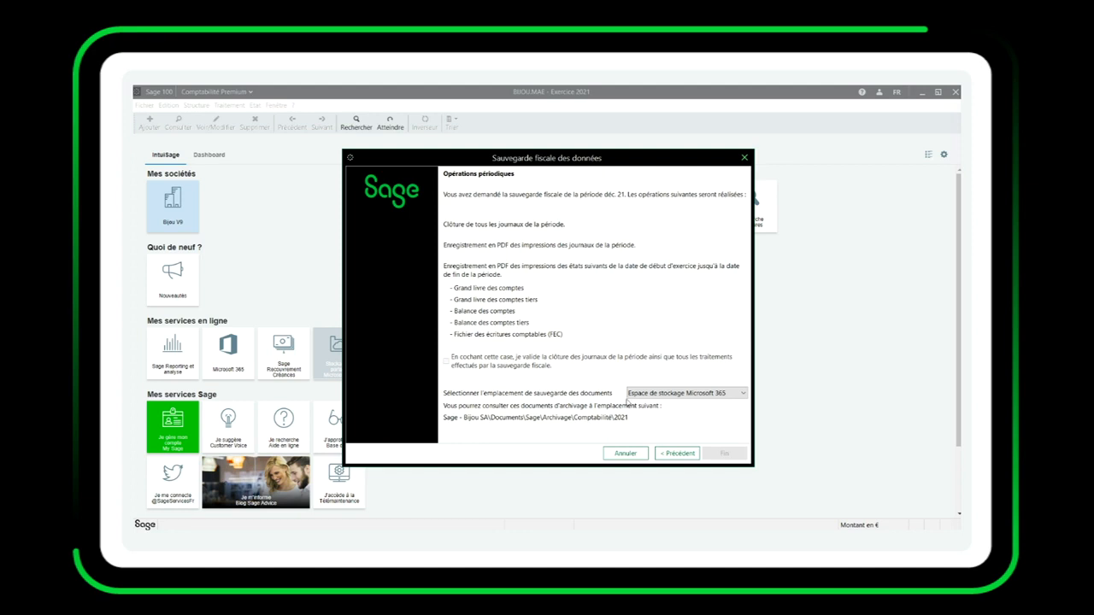
# Store the periodic documents in Répertoire d'archivage fiscal, validate the closing of the period's journals, and run the fiscal backup.
pyautogui.click(646, 395)
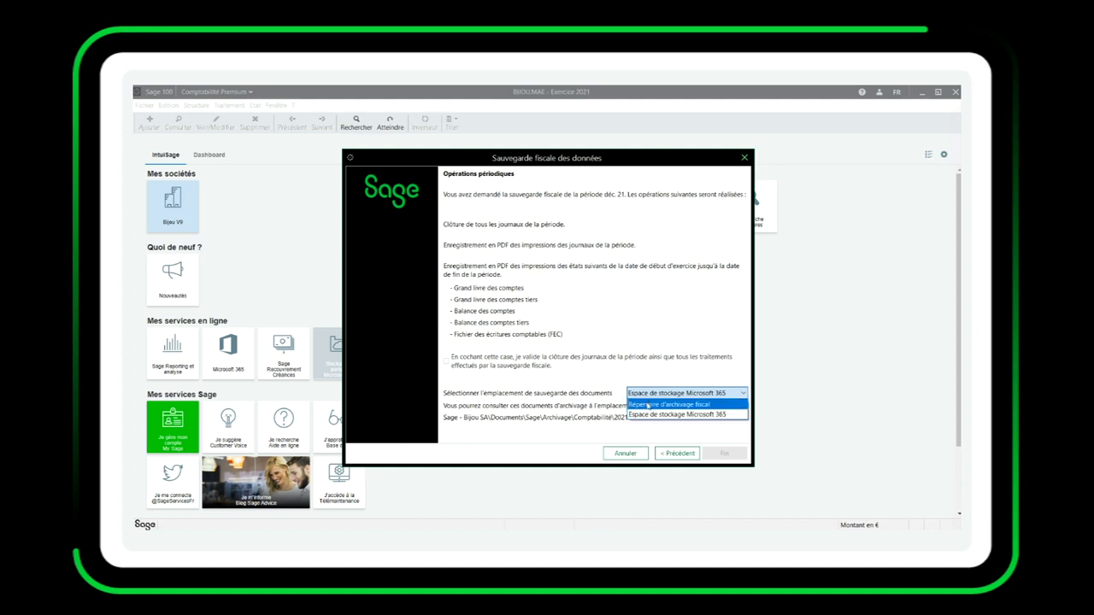
pyautogui.click(648, 406)
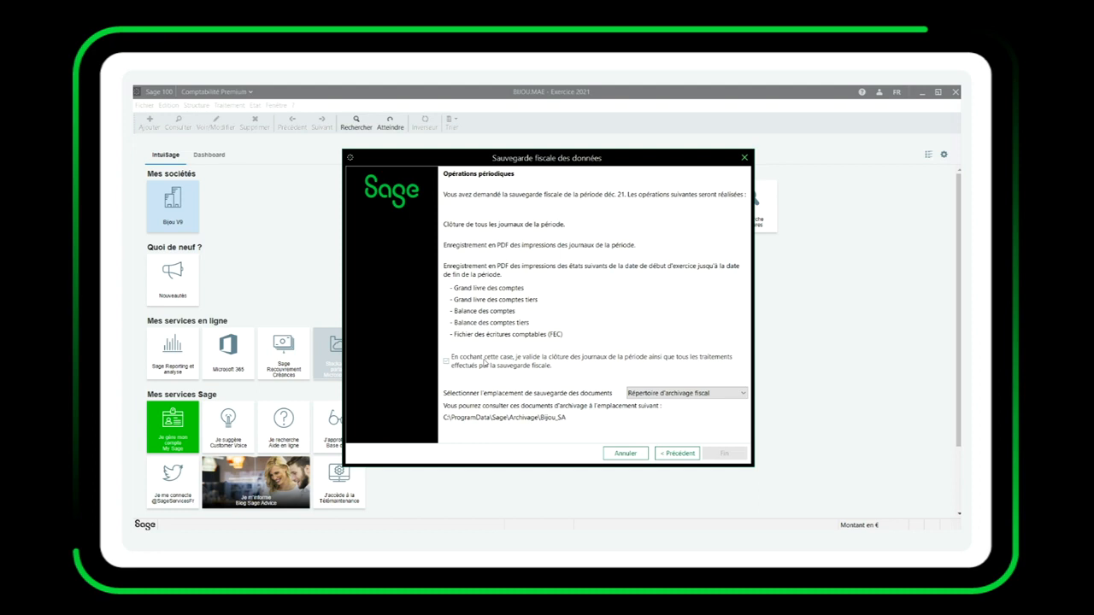
pyautogui.click(484, 362)
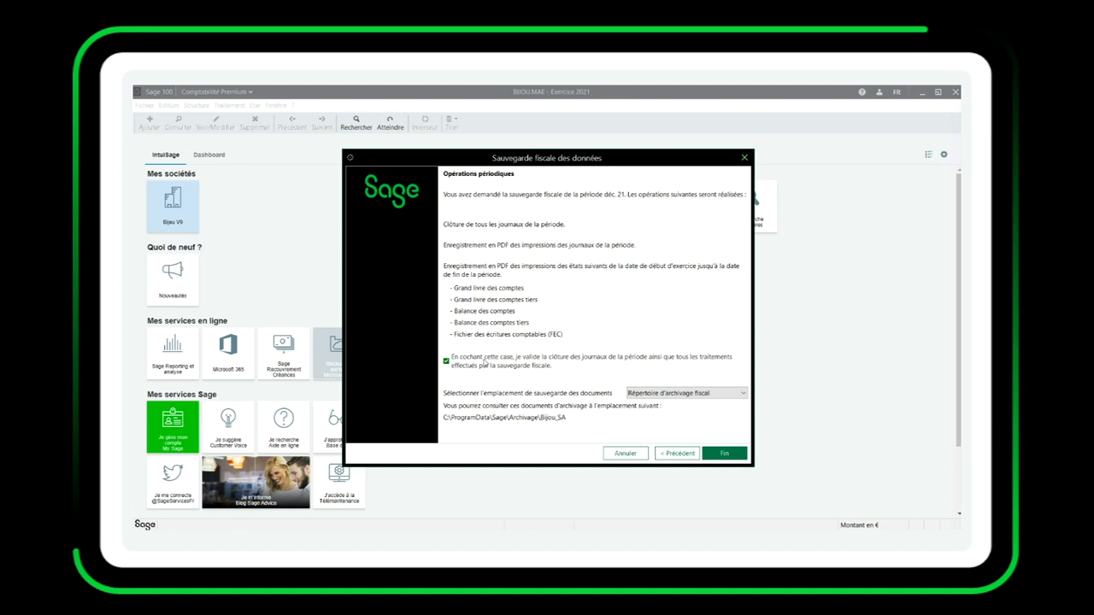
pyautogui.click(728, 453)
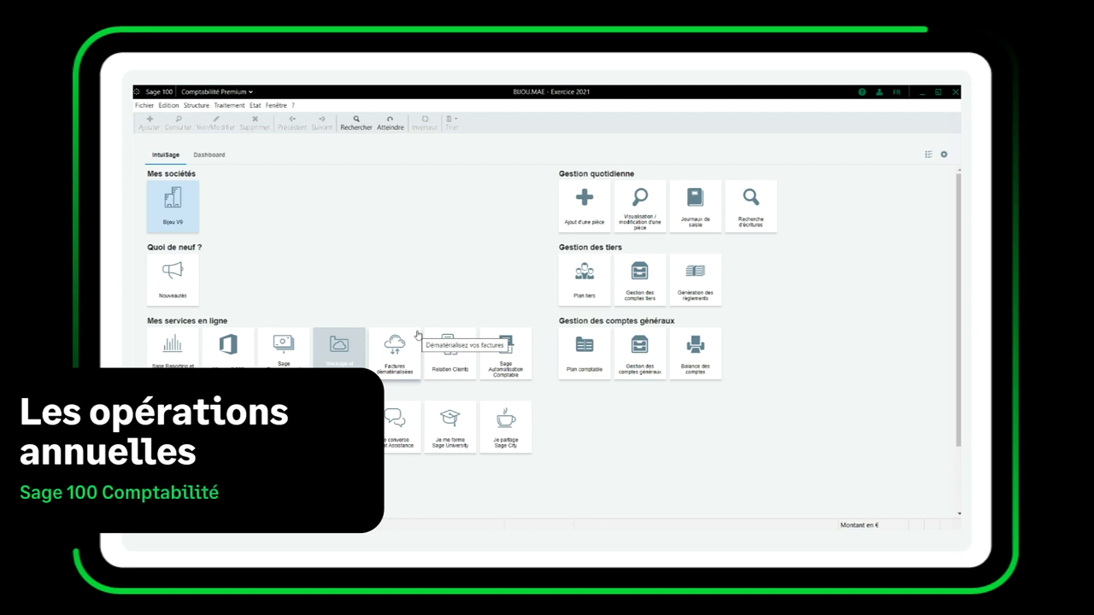
# Start a new fiscal data backup for the annual operations and proceed to its document storage options.
pyautogui.click(228, 105)
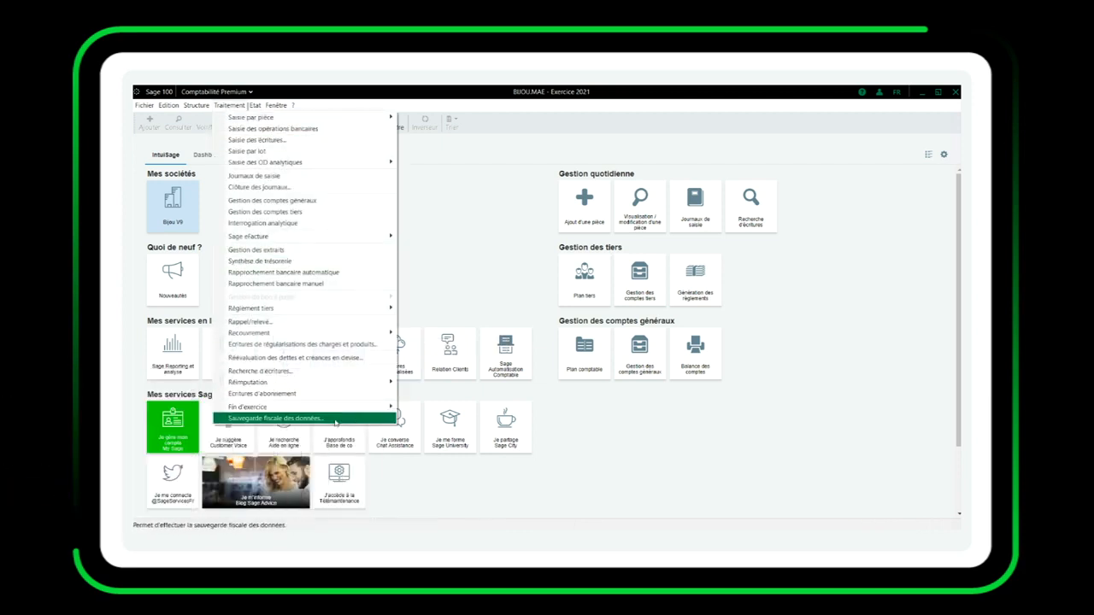
pyautogui.click(273, 418)
pyautogui.click(483, 301)
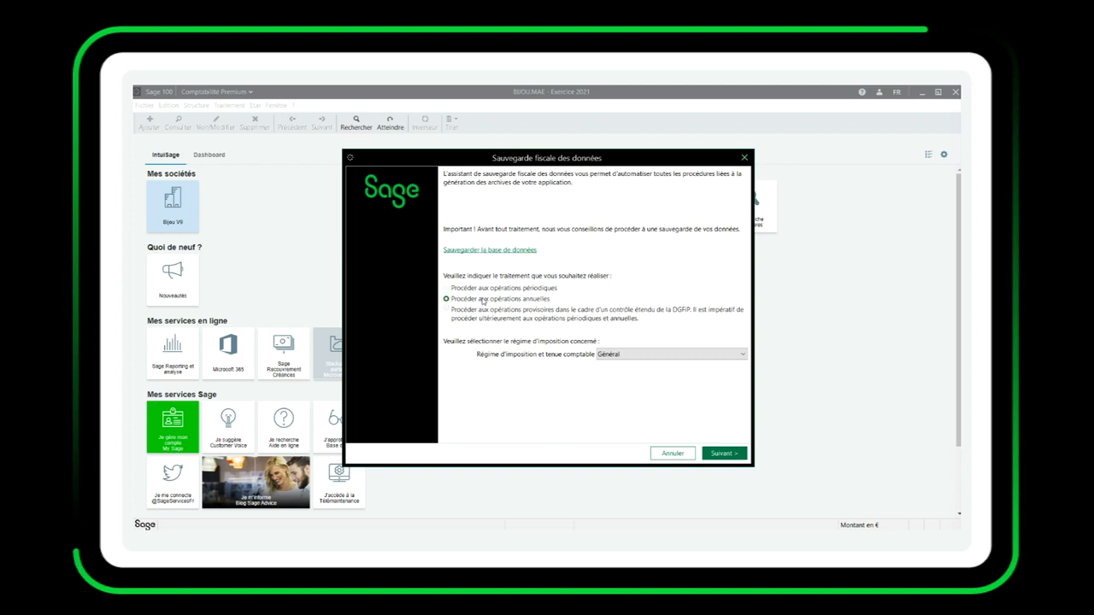
pyautogui.click(726, 453)
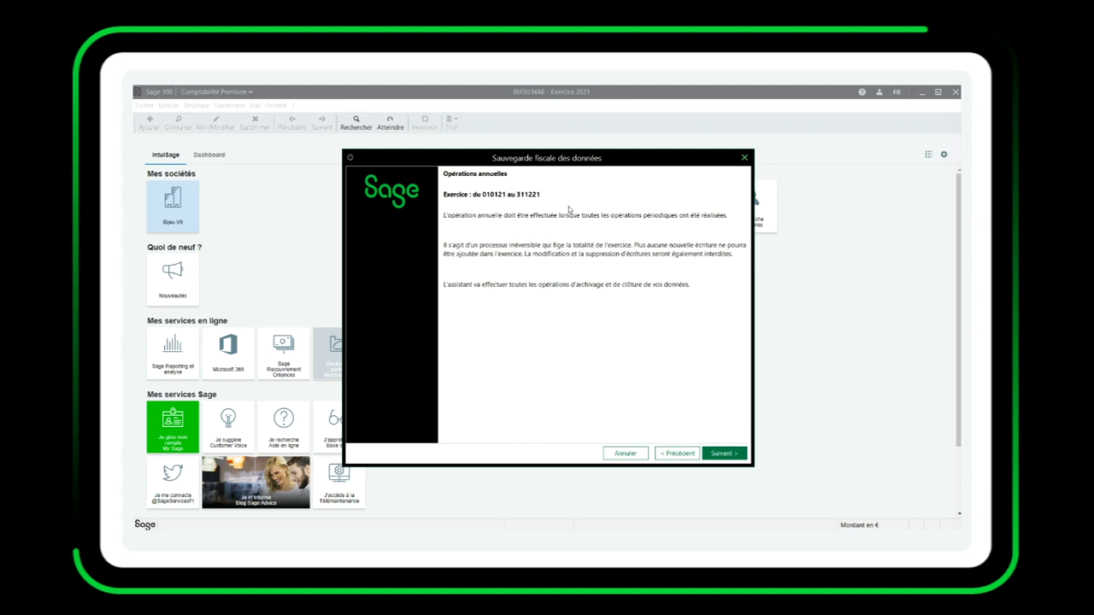
pyautogui.click(724, 454)
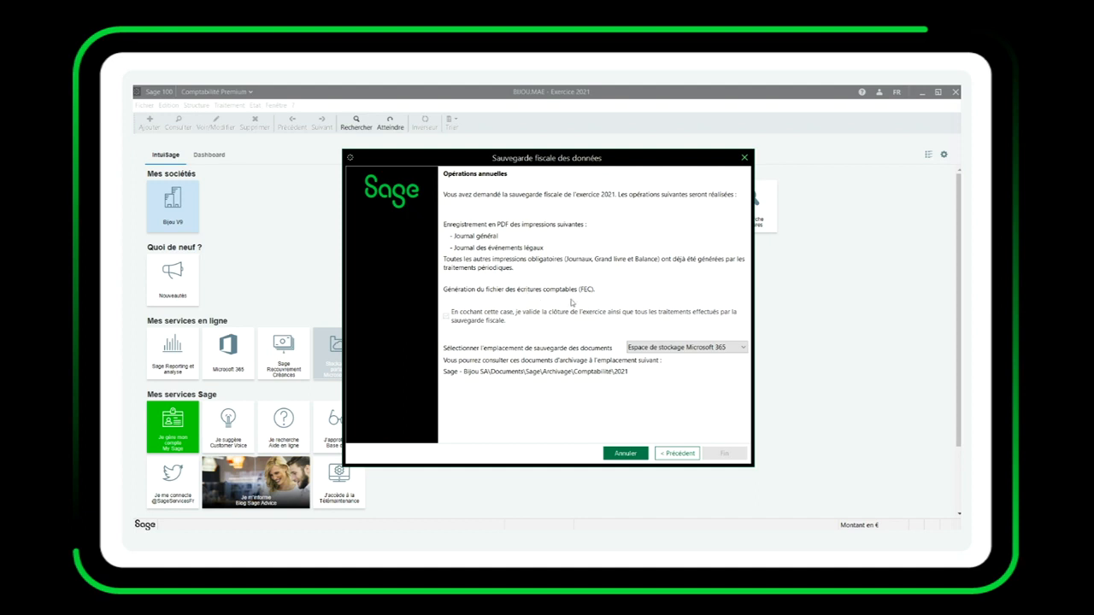
# Store the annual documents in Répertoire d'archivage fiscal, validate the closing of the fiscal year, and run the backup.
pyautogui.click(671, 347)
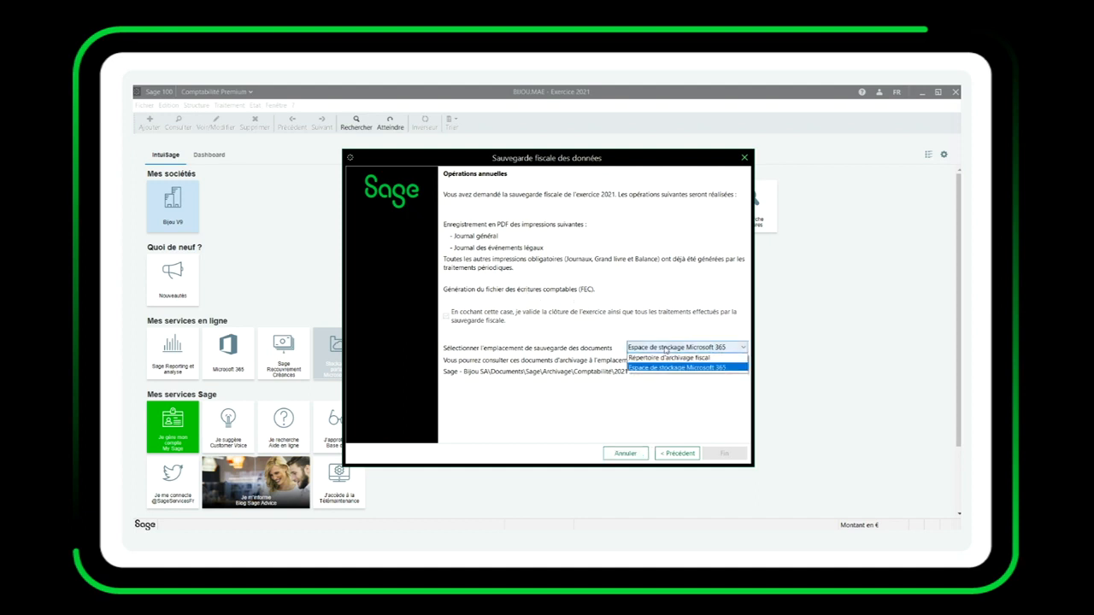
pyautogui.click(665, 359)
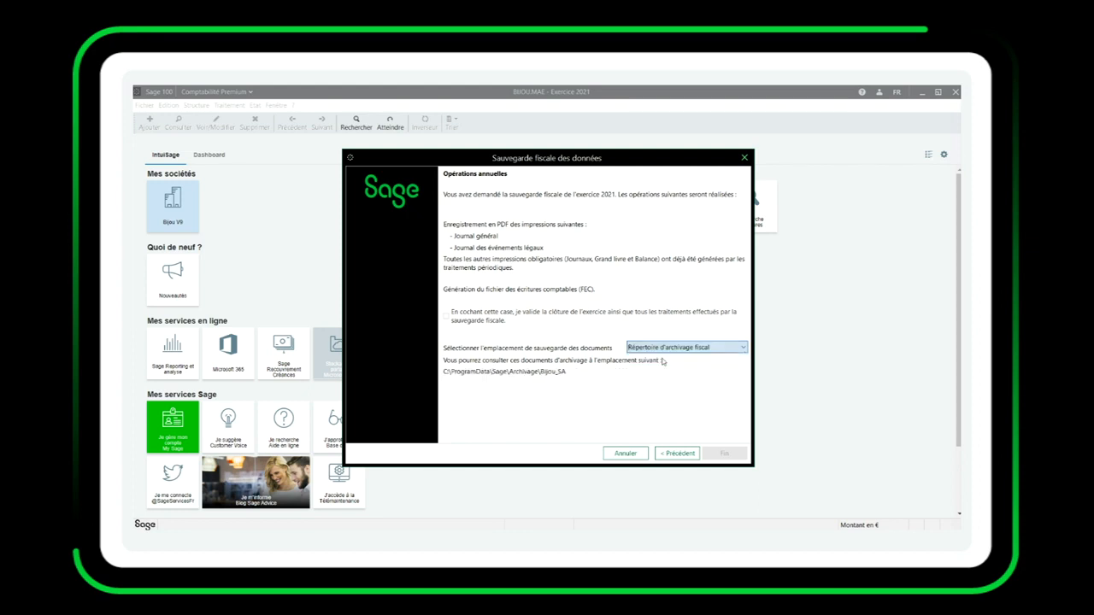
pyautogui.click(464, 323)
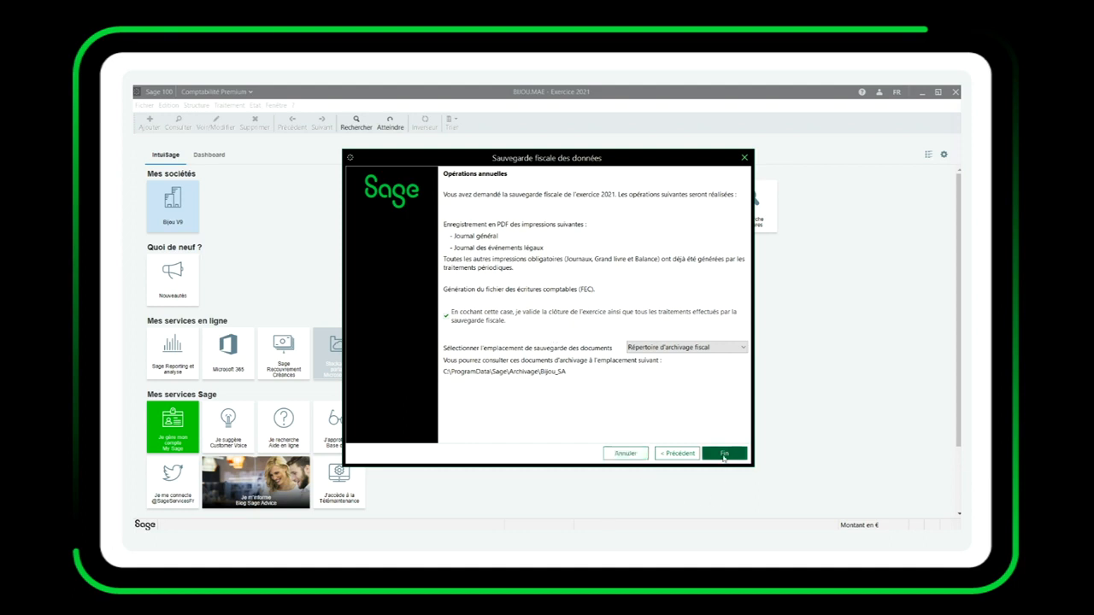
pyautogui.click(724, 456)
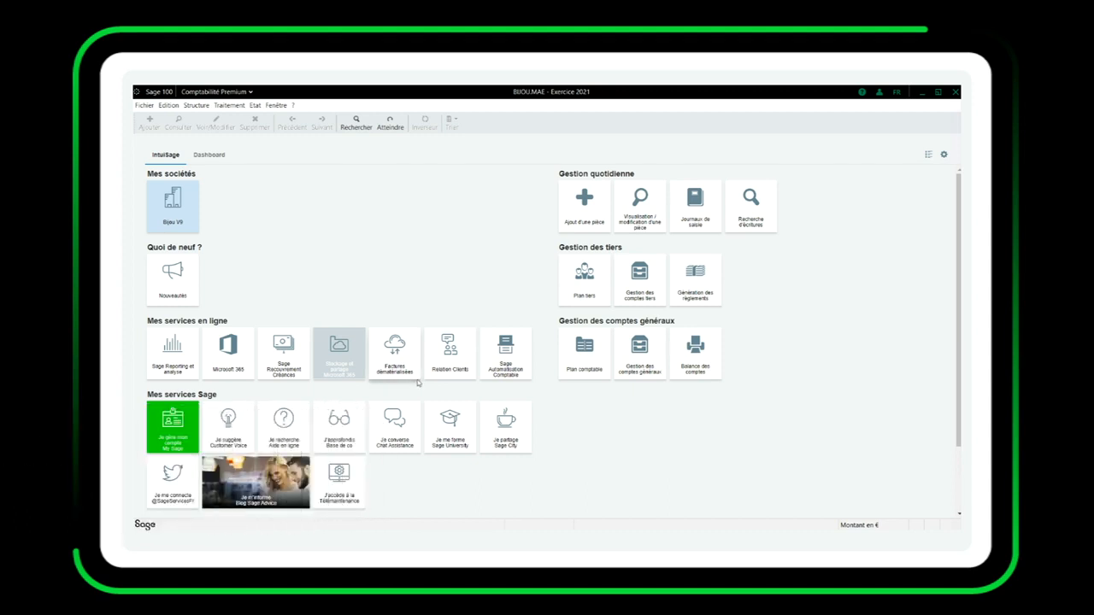
# Select Exercice 2021 as the current fiscal year and list only its open entry journals.
pyautogui.click(276, 105)
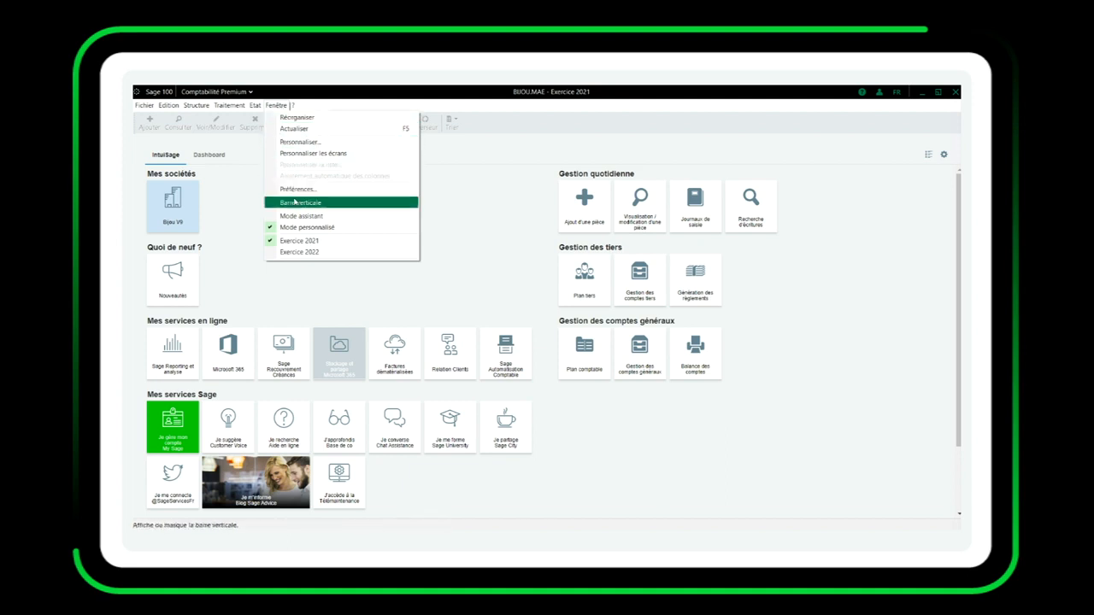
pyautogui.click(328, 247)
pyautogui.click(229, 106)
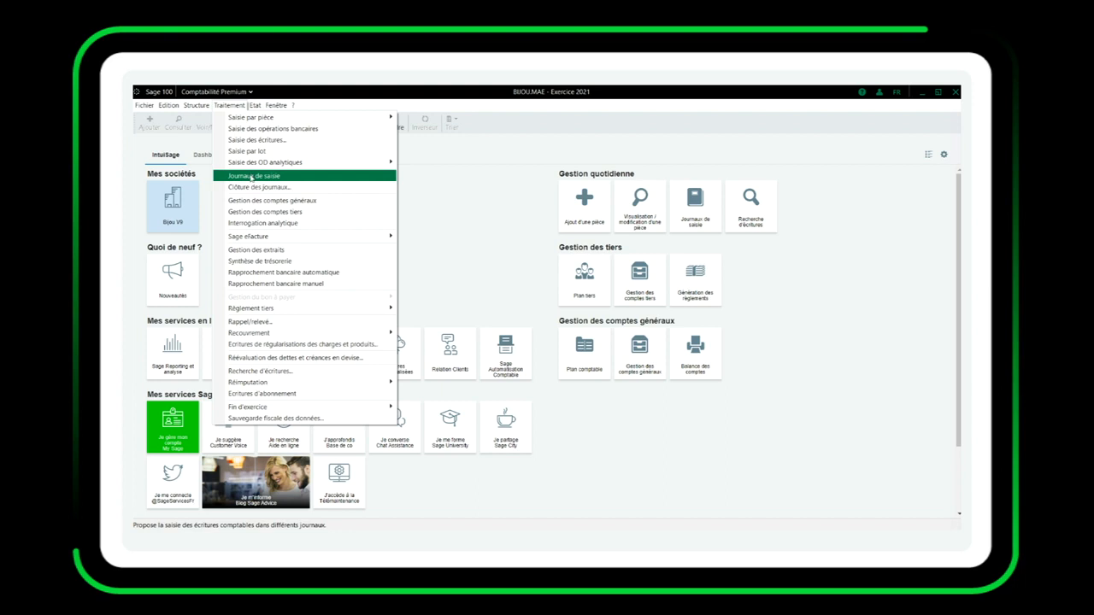
pyautogui.click(251, 177)
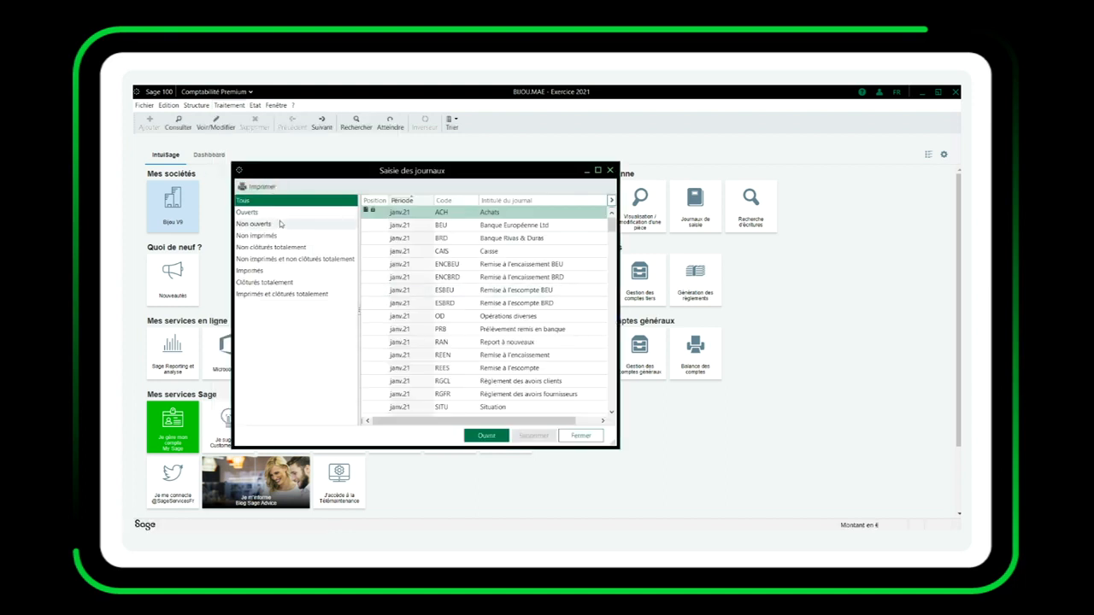
pyautogui.click(278, 214)
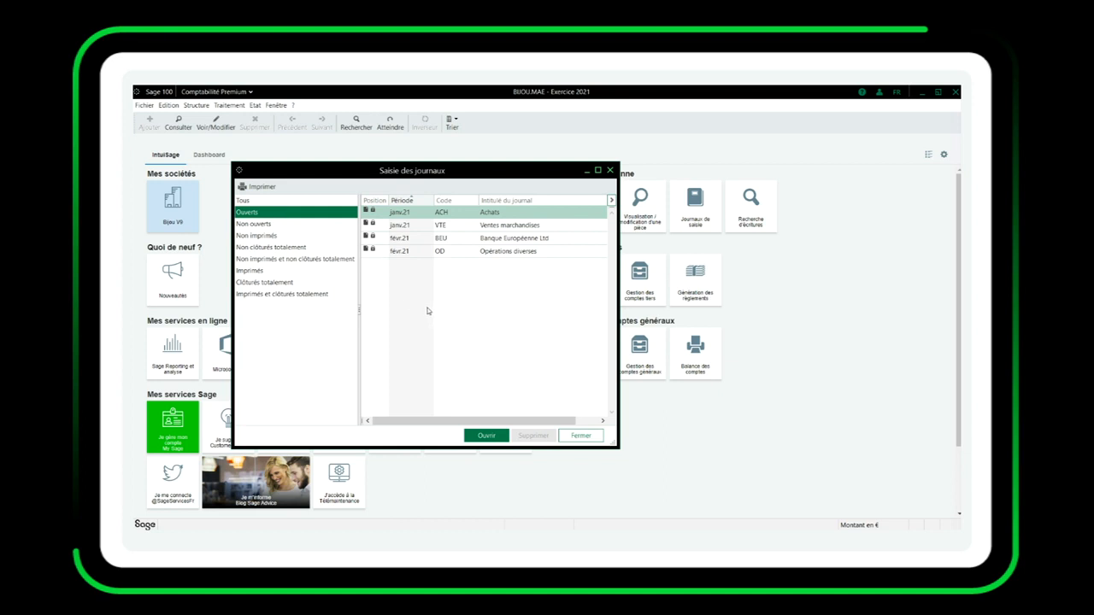
# Open the Achats journal for janv.21 to check its entries, and close it along with the journal list.
pyautogui.doubleClick(409, 211)
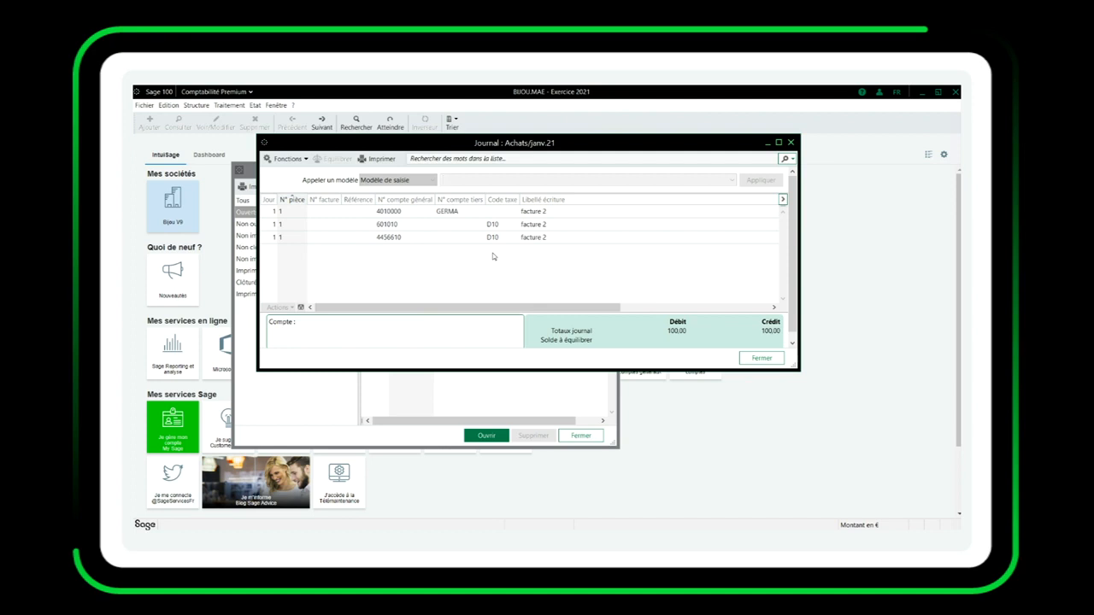
pyautogui.click(790, 142)
pyautogui.click(611, 169)
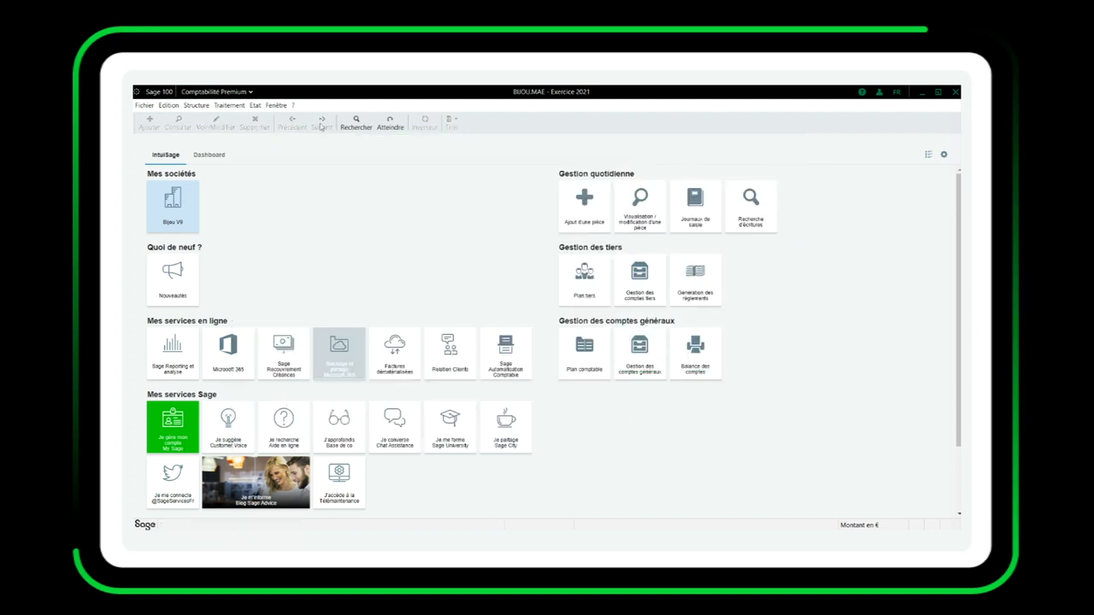
# Open the list of fiscal years in the company settings to check their closing status.
pyautogui.click(144, 105)
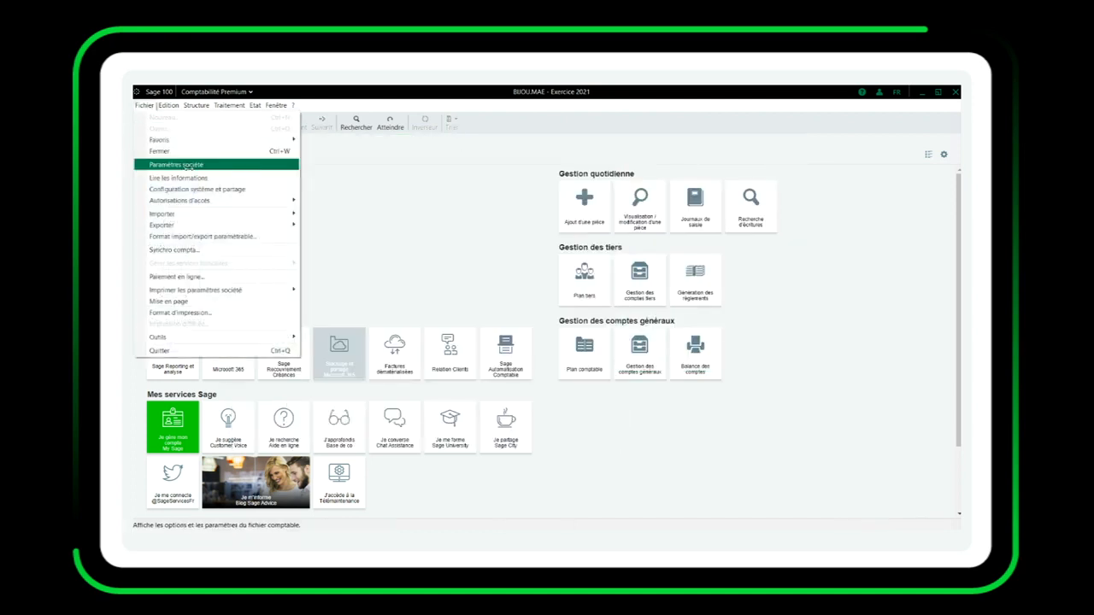
pyautogui.click(187, 165)
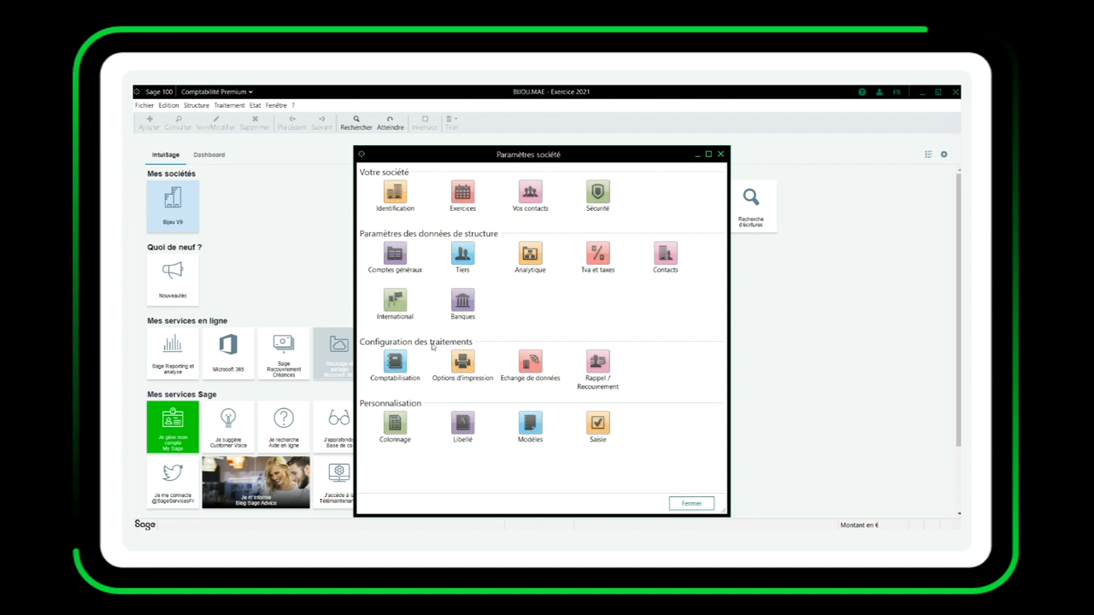
pyautogui.click(464, 199)
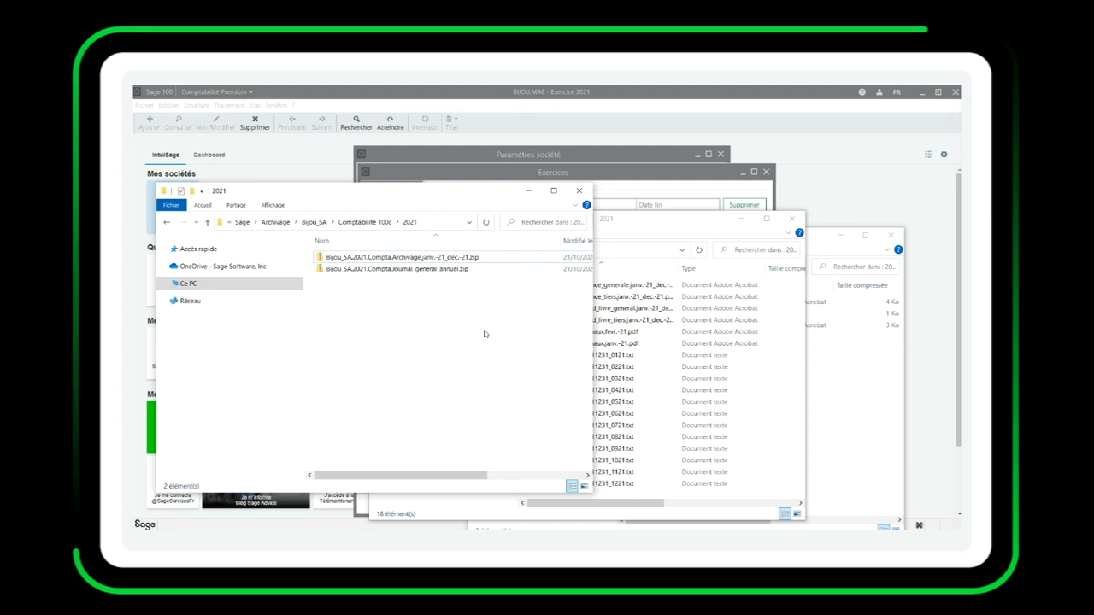
# Examine the contents of the periodic and annual 2021 archives in File Explorer, and close all the archive windows.
pyautogui.click(659, 222)
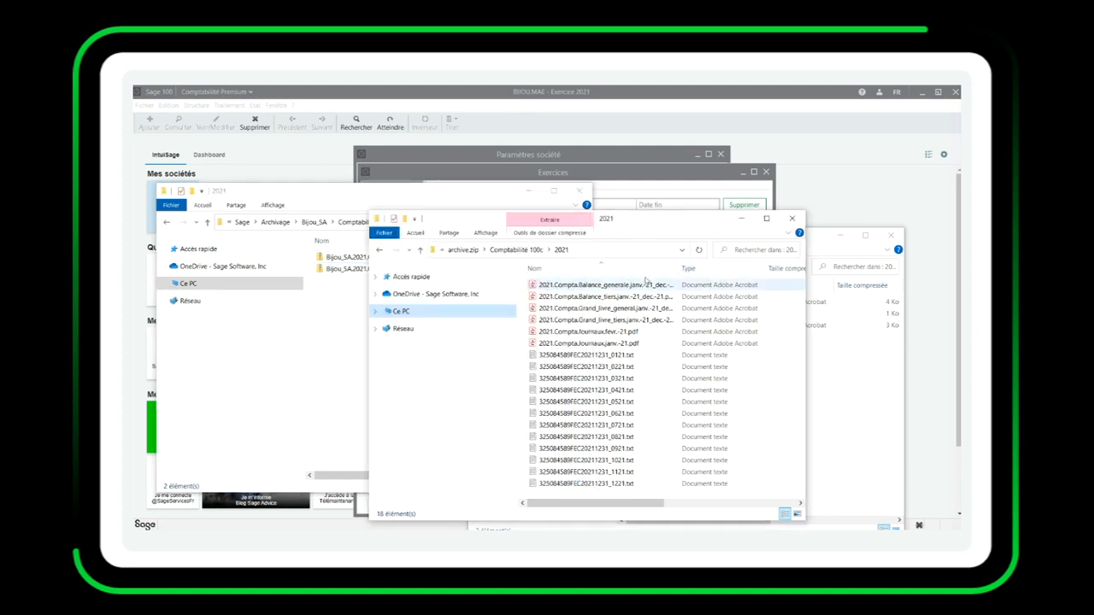
pyautogui.click(850, 374)
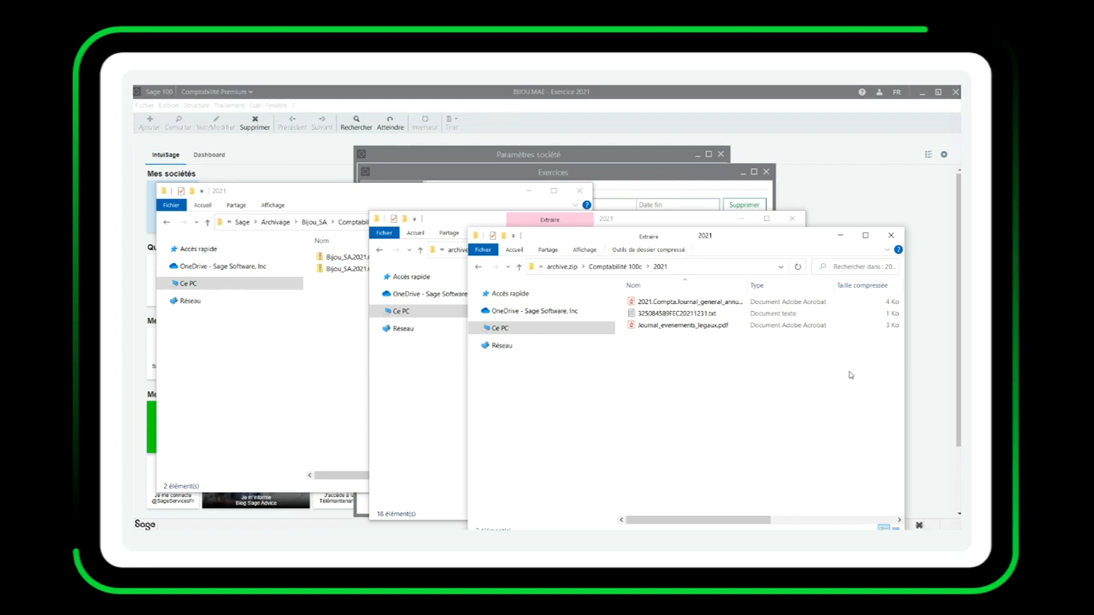
pyautogui.click(892, 235)
pyautogui.click(792, 219)
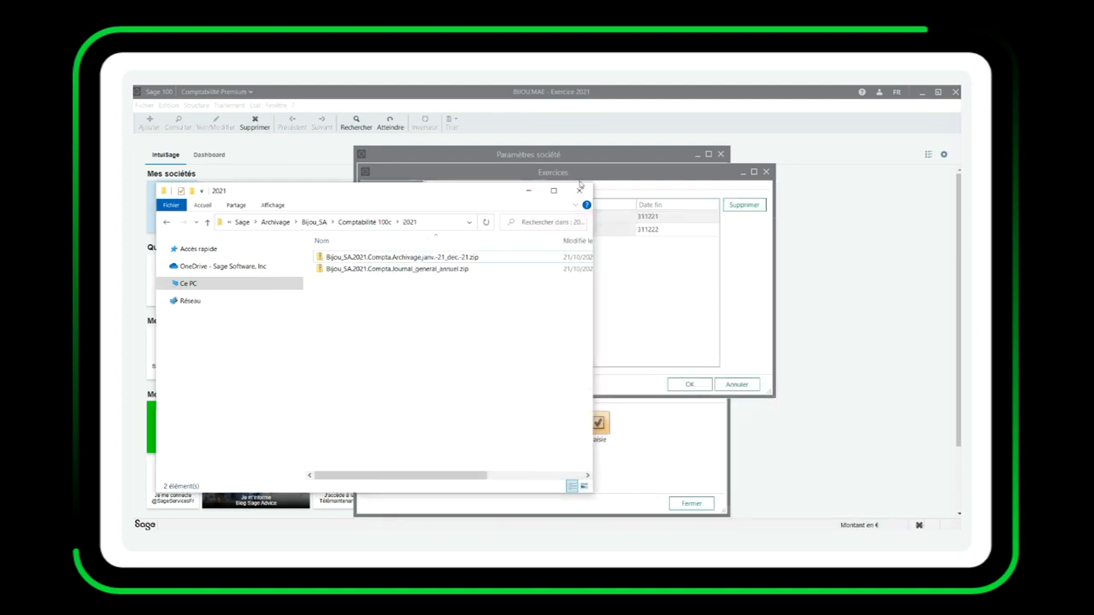
pyautogui.click(579, 190)
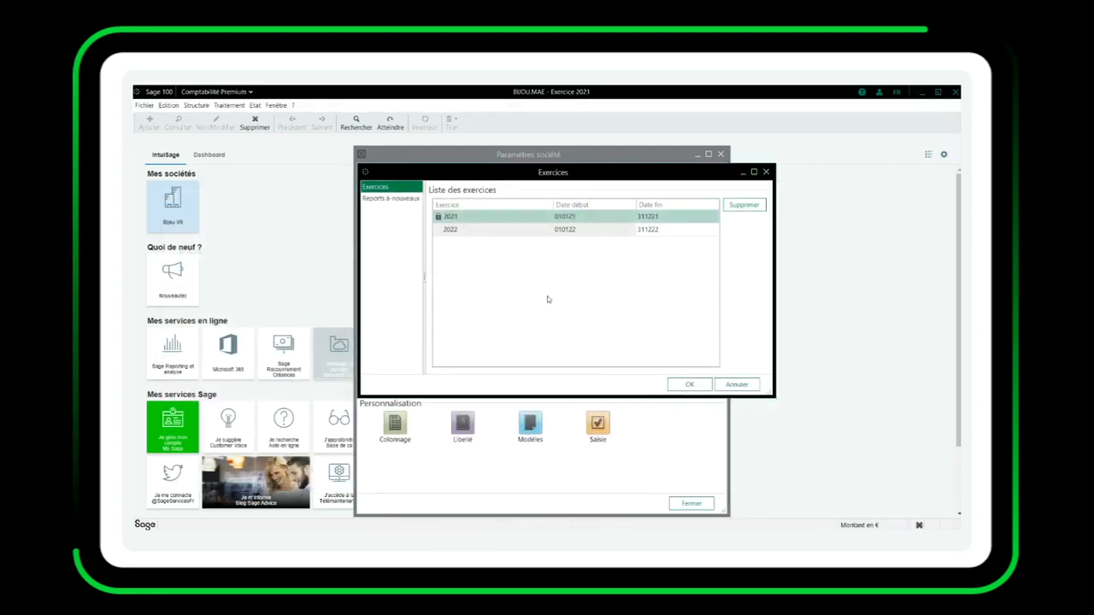